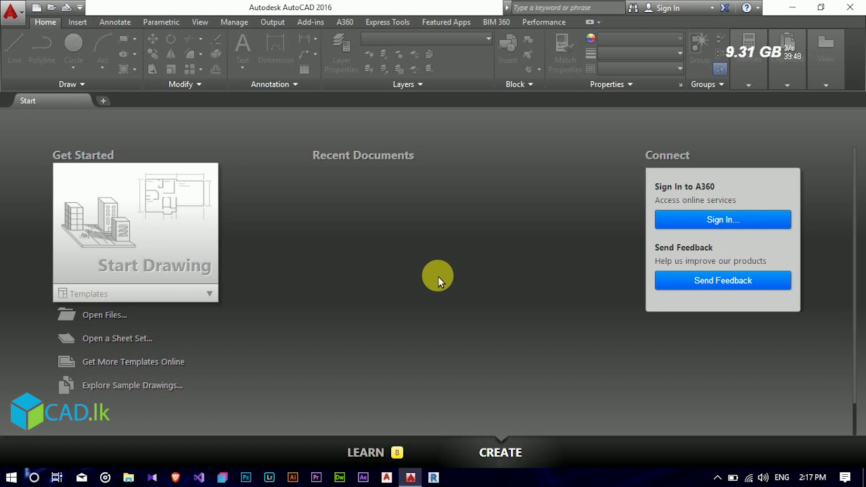
# Create a new drawing from the acad.dwt template.
pyautogui.click(13, 19)
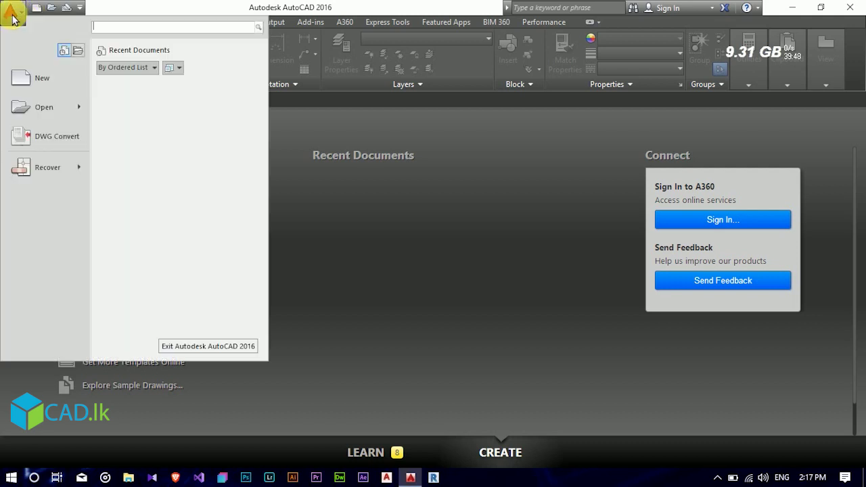
pyautogui.click(23, 80)
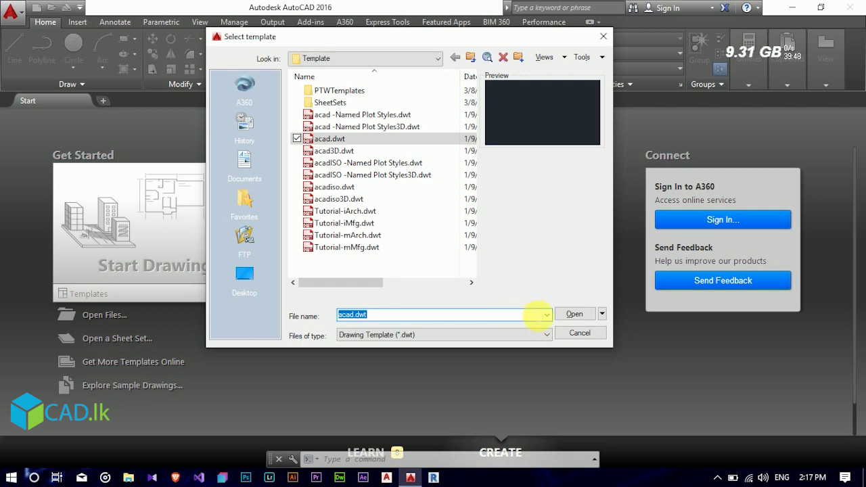
pyautogui.click(572, 315)
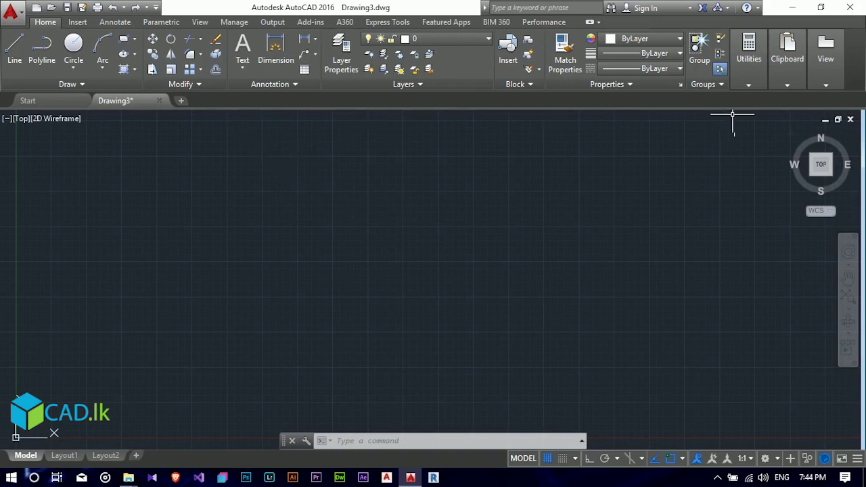
pyautogui.moveTo(860, 174)
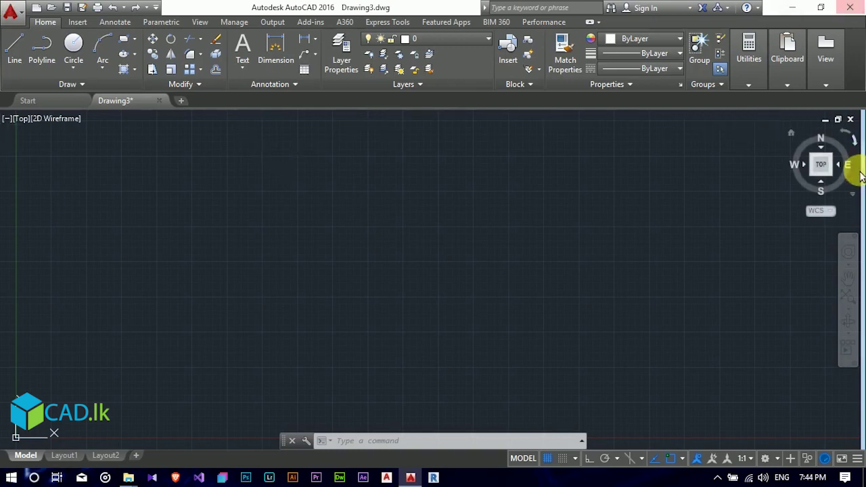
pyautogui.click(78, 22)
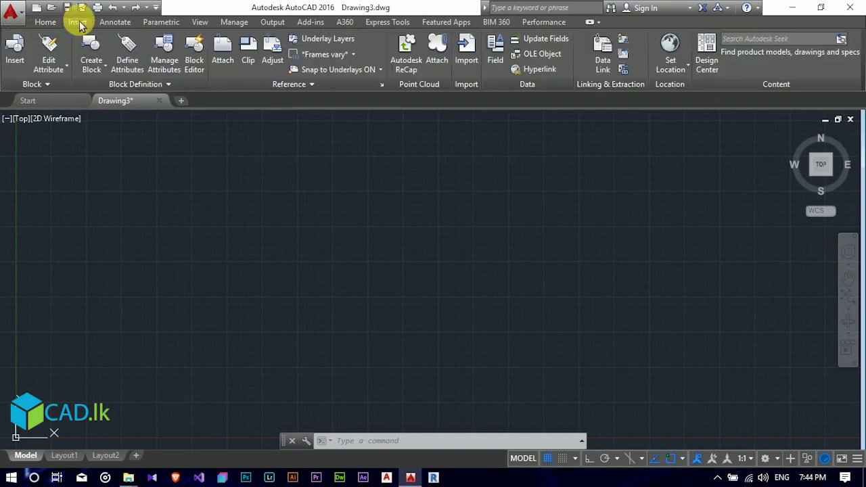
pyautogui.click(110, 22)
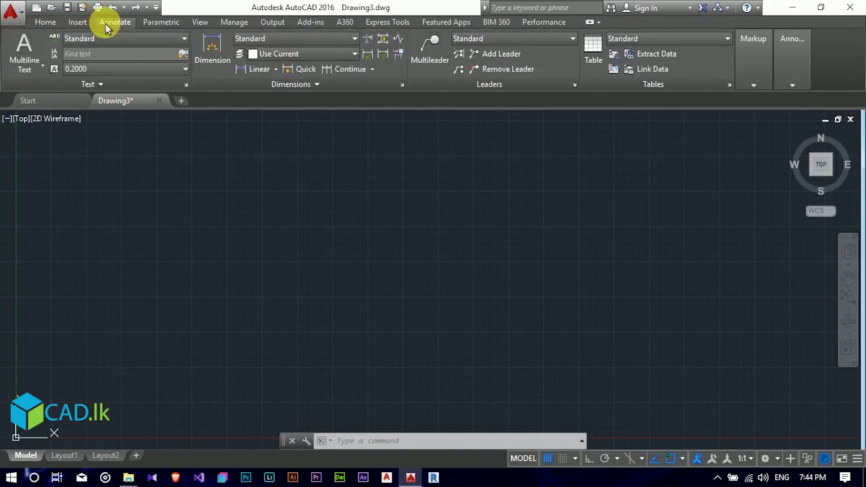
pyautogui.click(160, 22)
pyautogui.click(200, 22)
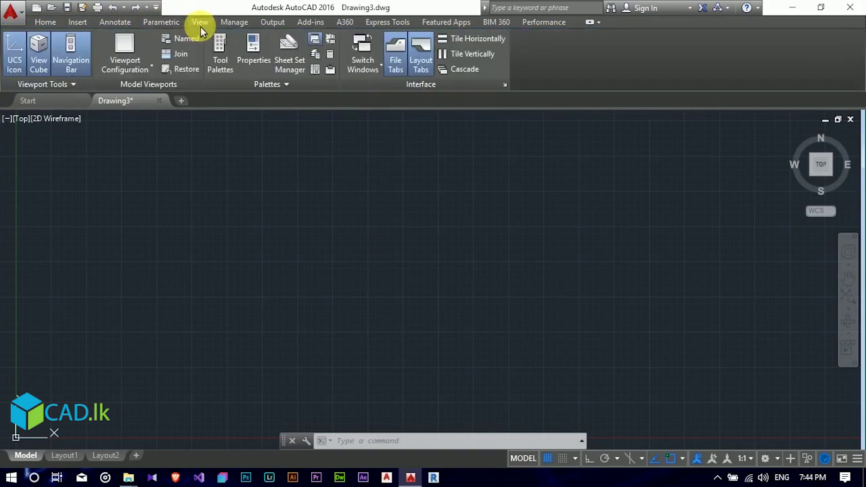
pyautogui.click(48, 23)
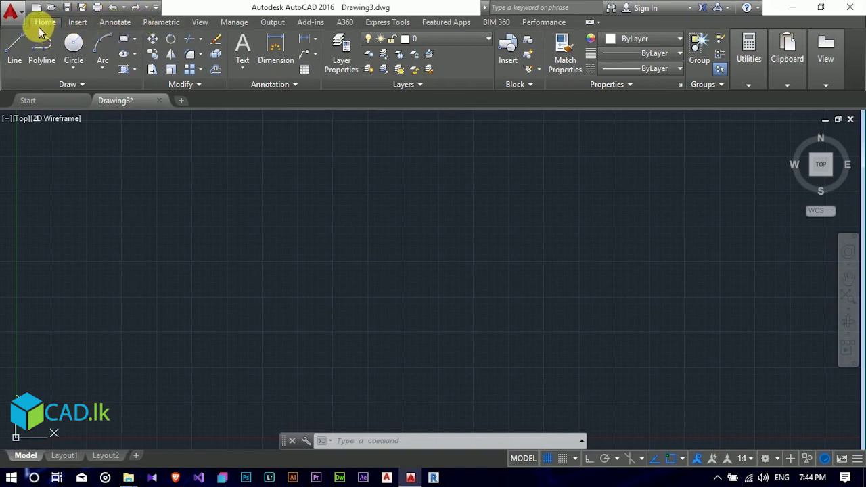
# Draw a single, nearly horizontal line across the upper part of the drawing area.
pyautogui.click(12, 51)
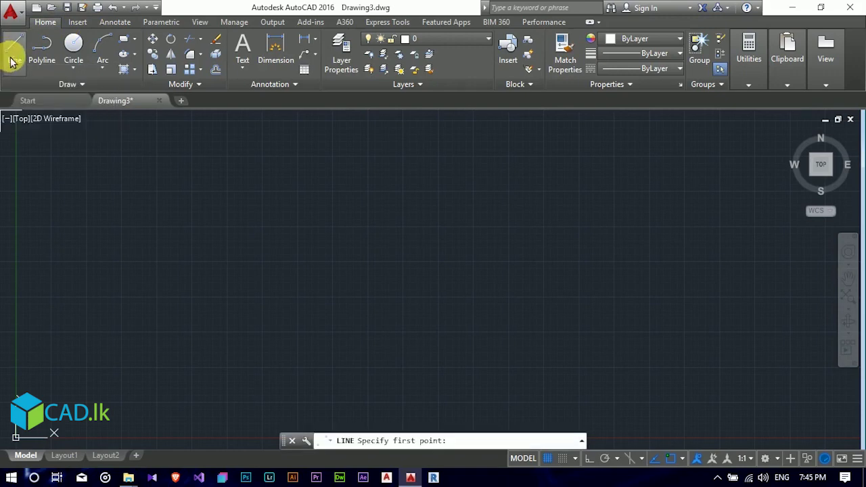
pyautogui.click(67, 65)
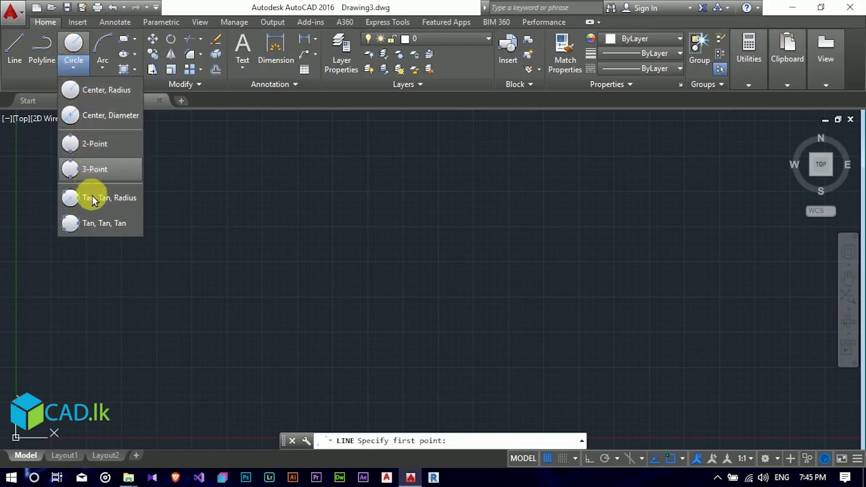
pyautogui.click(72, 62)
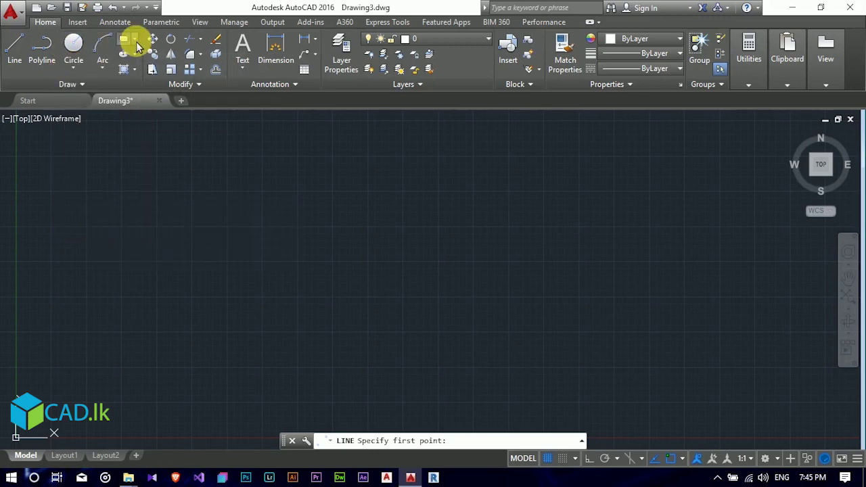
pyautogui.click(136, 42)
pyautogui.click(96, 85)
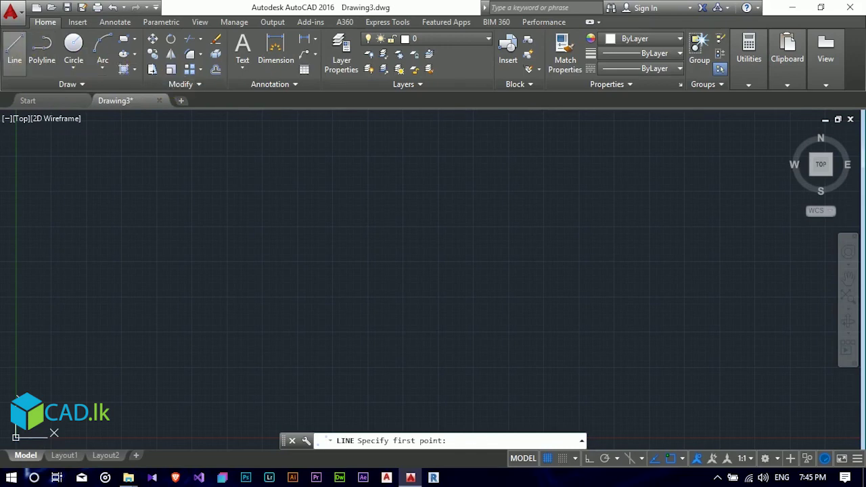
pyautogui.click(160, 192)
pyautogui.click(575, 186)
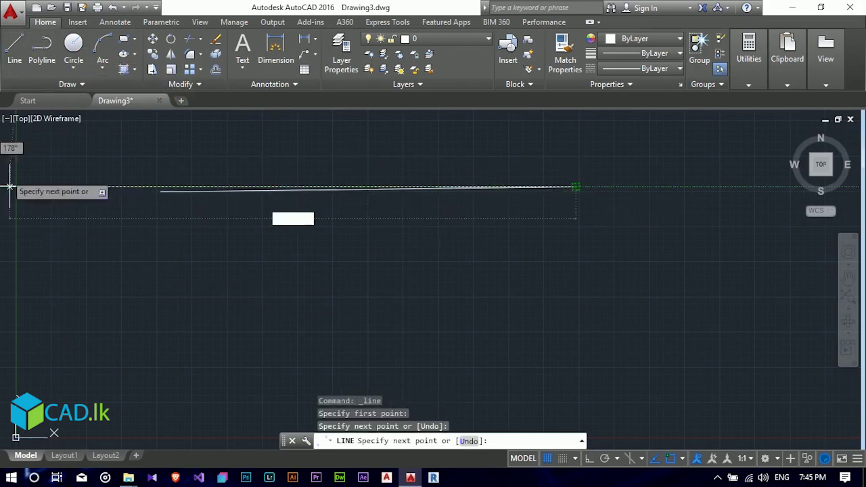
pyautogui.press('Escape')
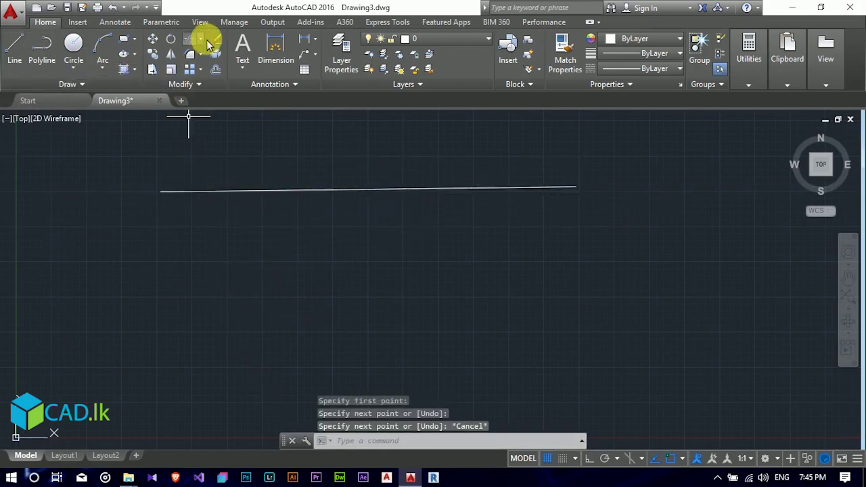
# Move the line down and to the right by about 7 inches, using its left endpoint as the base point.
pyautogui.click(152, 38)
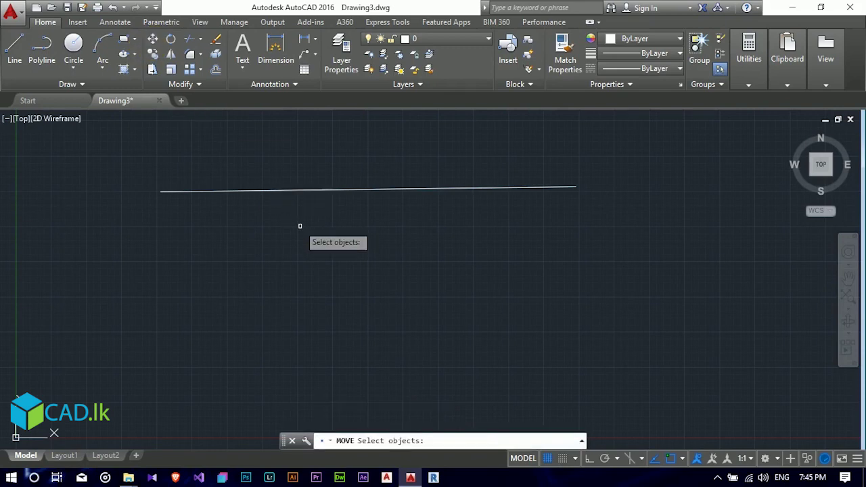
pyautogui.click(297, 188)
pyautogui.press('Return')
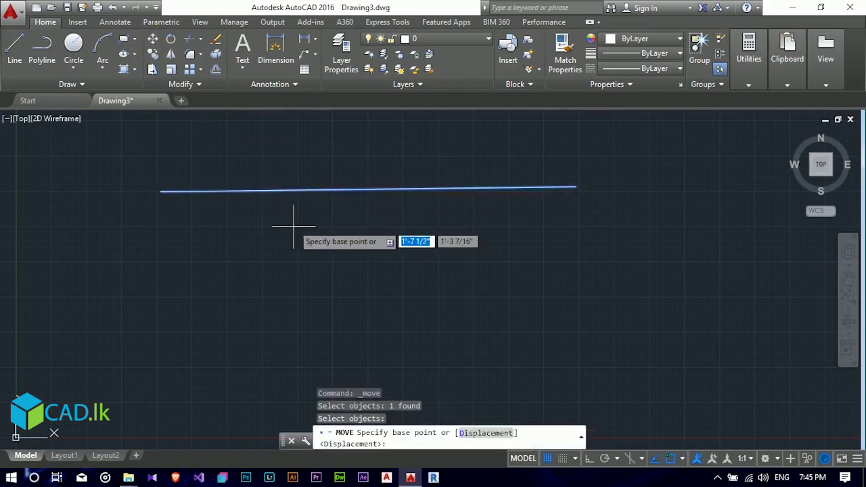
pyautogui.click(160, 192)
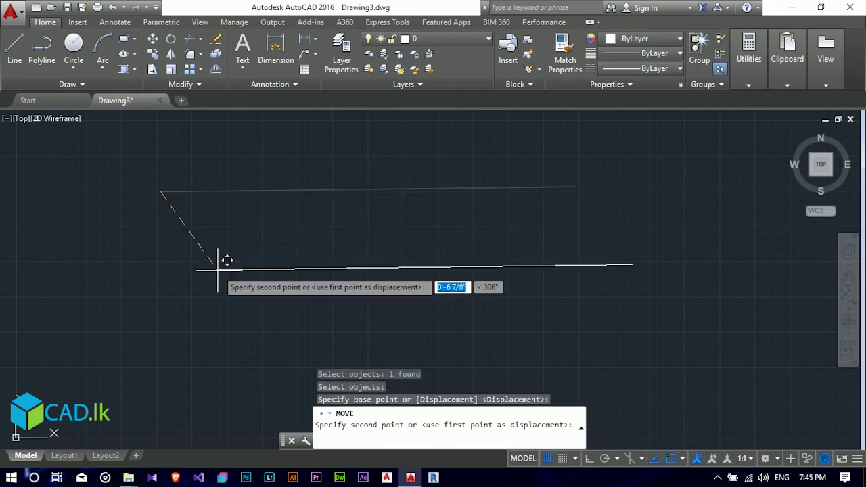
pyautogui.click(226, 271)
pyautogui.click(226, 273)
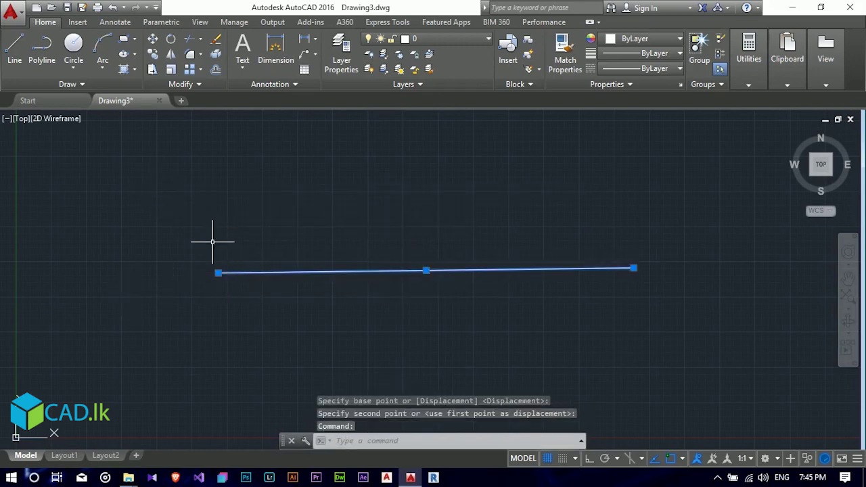
pyautogui.press('Escape')
pyautogui.press('Escape')
pyautogui.press('Escape')
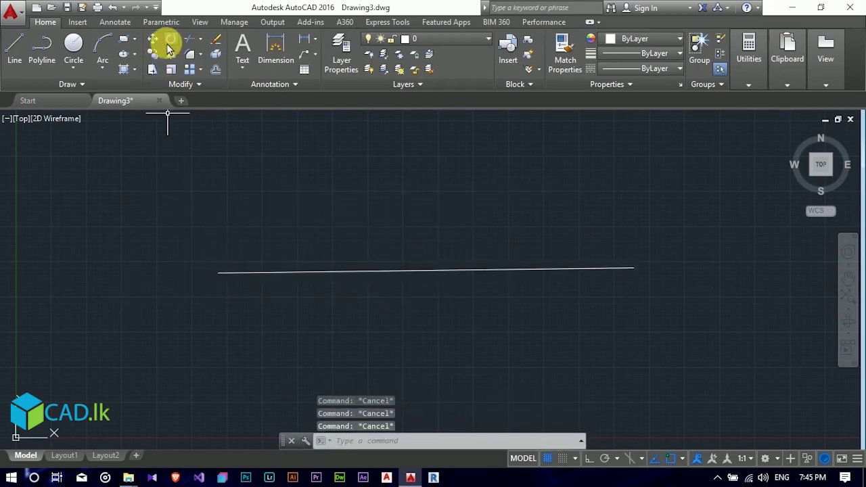
pyautogui.click(196, 44)
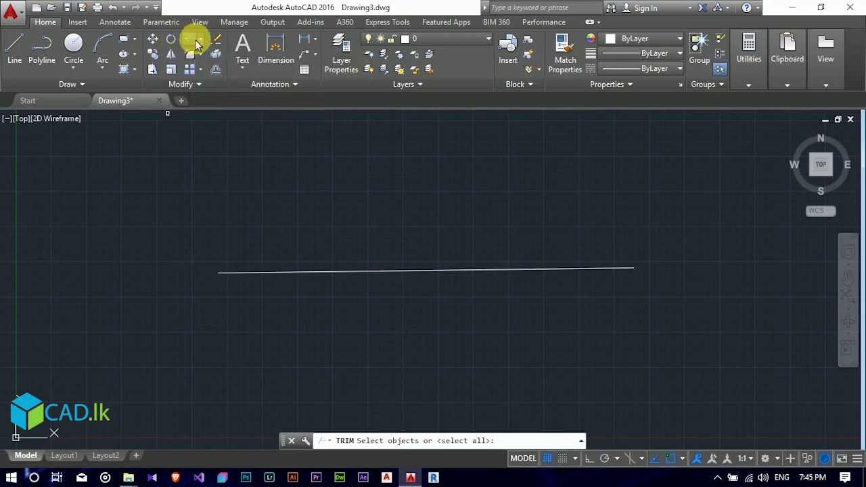
pyautogui.press('Return')
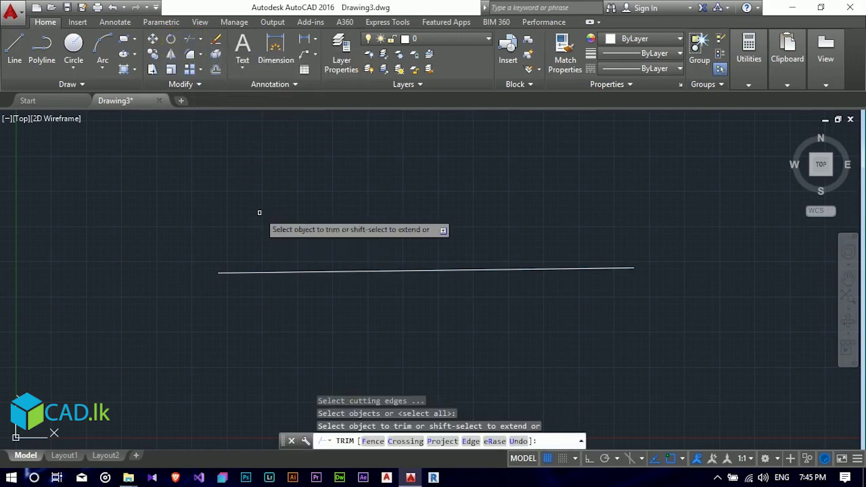
pyautogui.rightClick(220, 181)
pyautogui.click(240, 187)
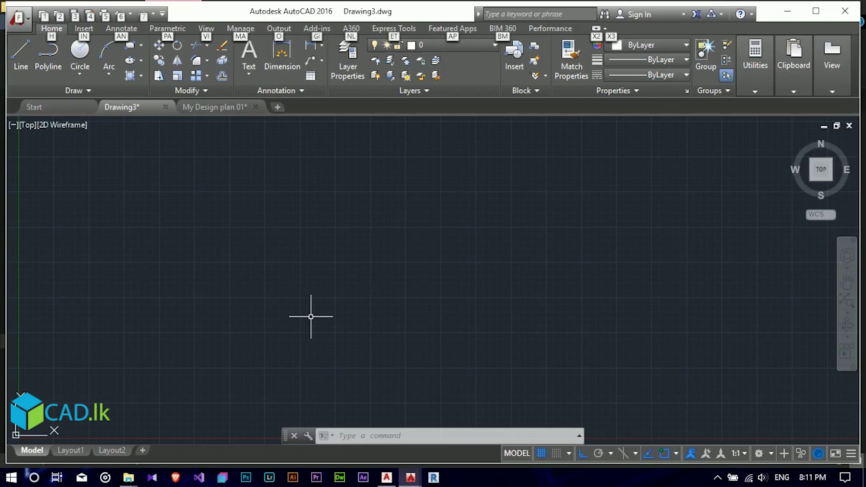
# Switch to the My Design plan 01 drawing and examine its front elevation and the floor plans below it.
pyautogui.click(204, 107)
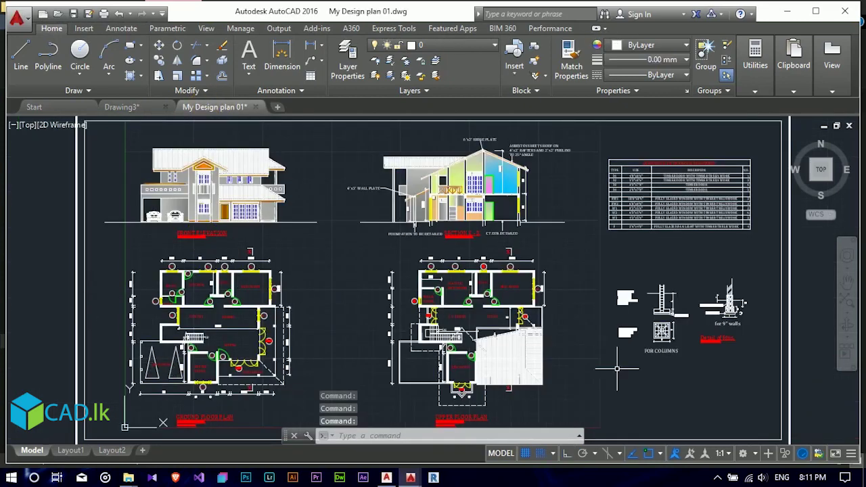
pyautogui.click(847, 281)
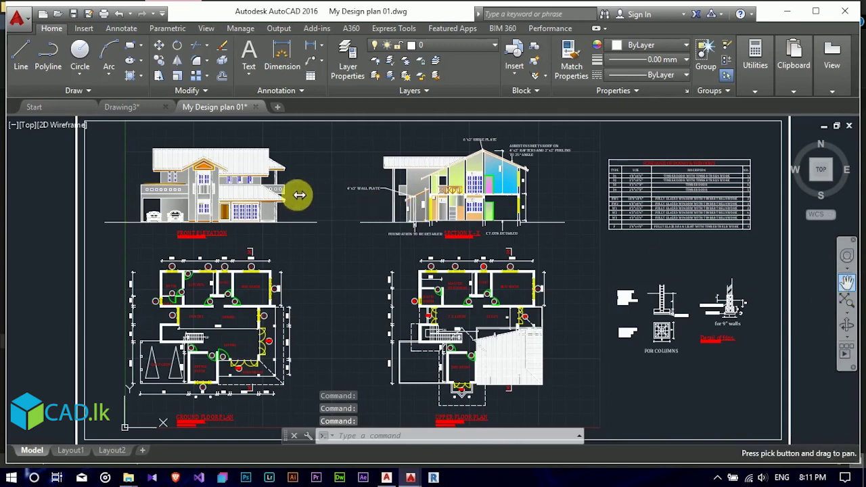
pyautogui.moveTo(199, 184); pyautogui.dragTo(332, 225)
pyautogui.scroll(6, 374, 259)
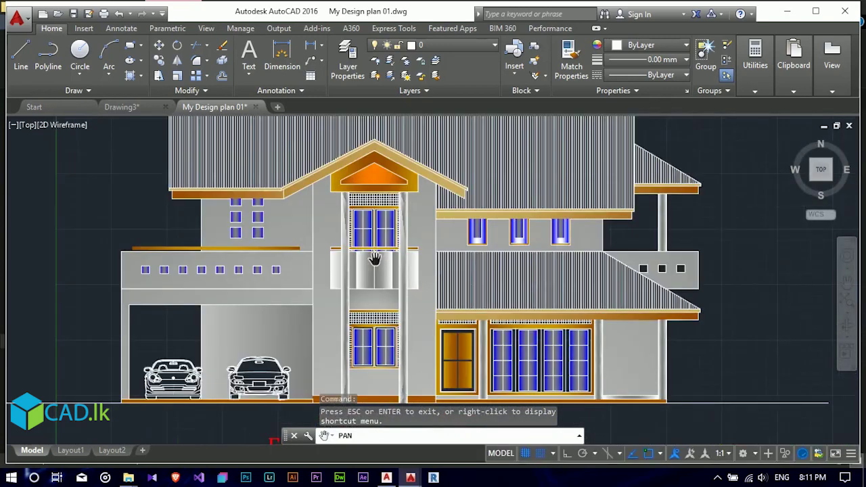
pyautogui.scroll(-8, 374, 259)
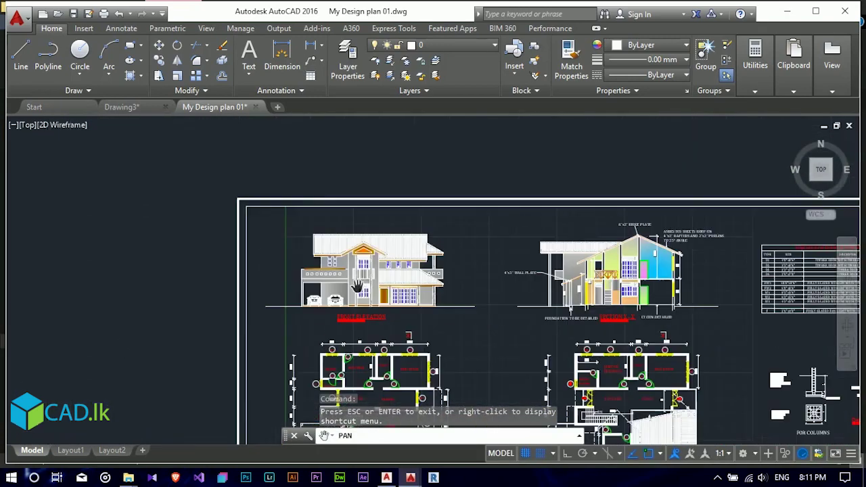
pyautogui.moveTo(331, 302); pyautogui.dragTo(334, 266)
pyautogui.moveTo(330, 302); pyautogui.dragTo(290, 291)
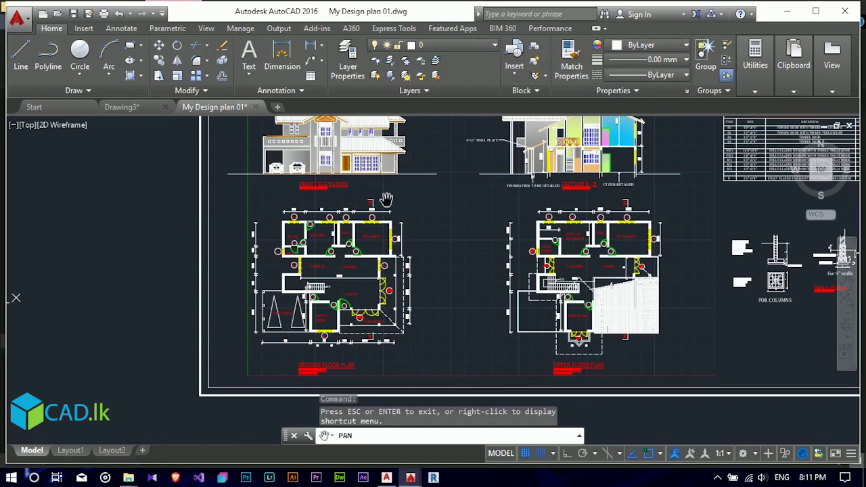
pyautogui.moveTo(301, 214); pyautogui.dragTo(365, 345)
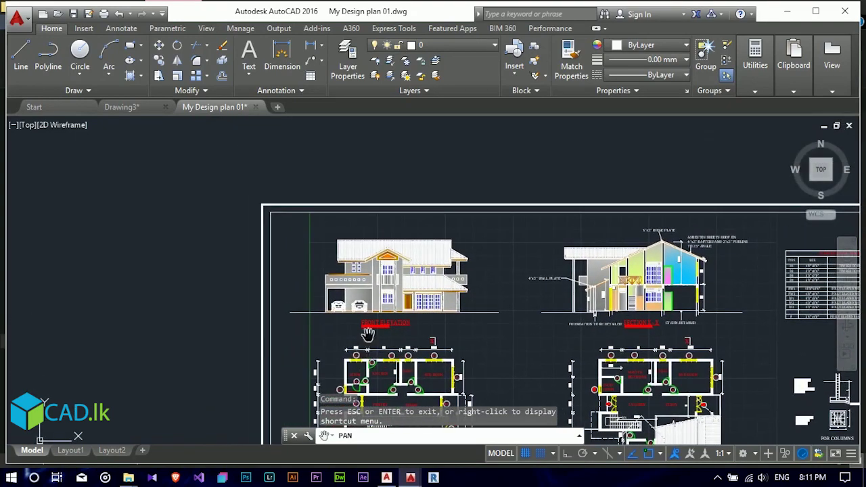
pyautogui.scroll(3, 356, 280)
pyautogui.scroll(2, 358, 280)
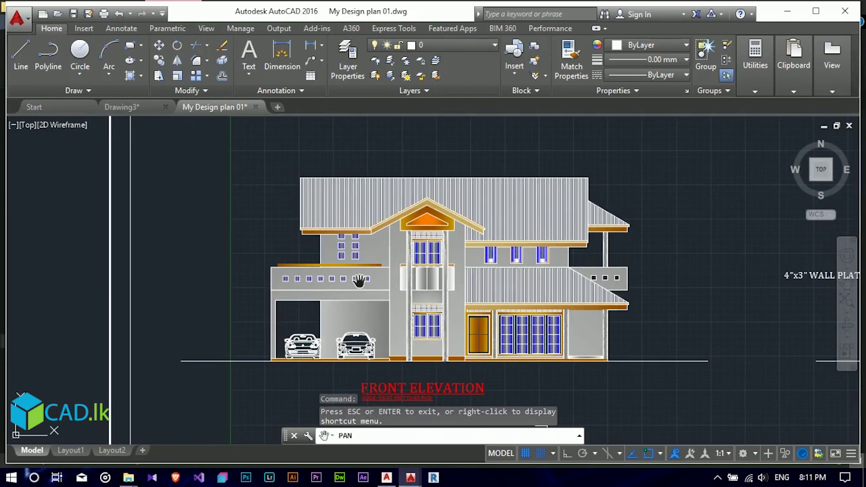
pyautogui.moveTo(358, 280)
pyautogui.mouseDown()
pyautogui.moveTo(311, 244)
pyautogui.moveTo(309, 195)
pyautogui.mouseUp()
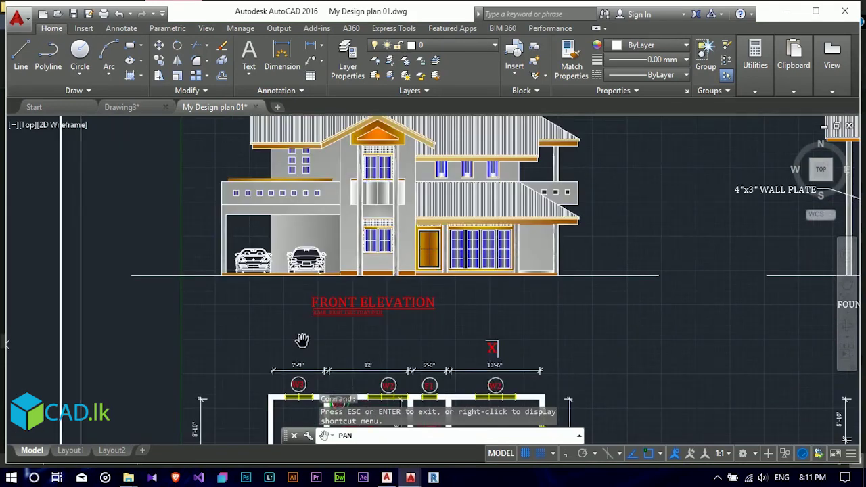
pyautogui.press('Escape')
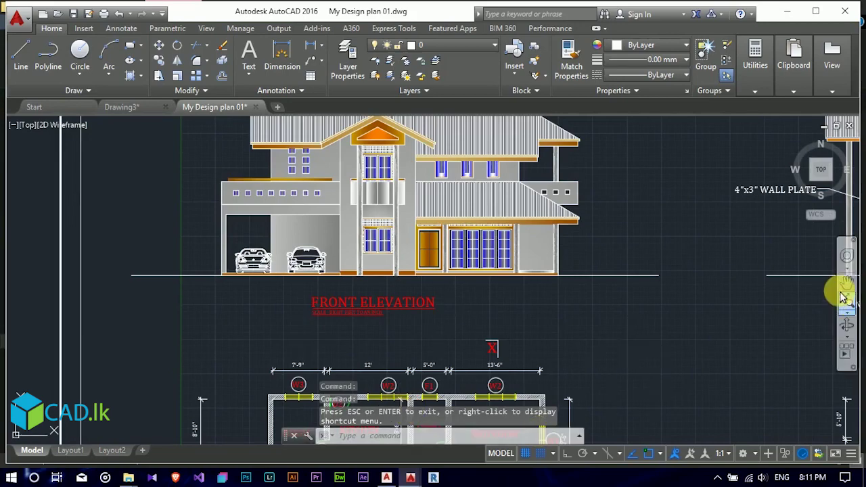
# Examine the upper floor plan, section X-X and the schedule of doors and windows in the house plan.
pyautogui.click(846, 296)
pyautogui.moveTo(651, 239); pyautogui.dragTo(401, 225)
pyautogui.scroll(-5, 400, 225)
pyautogui.scroll(3, 529, 183)
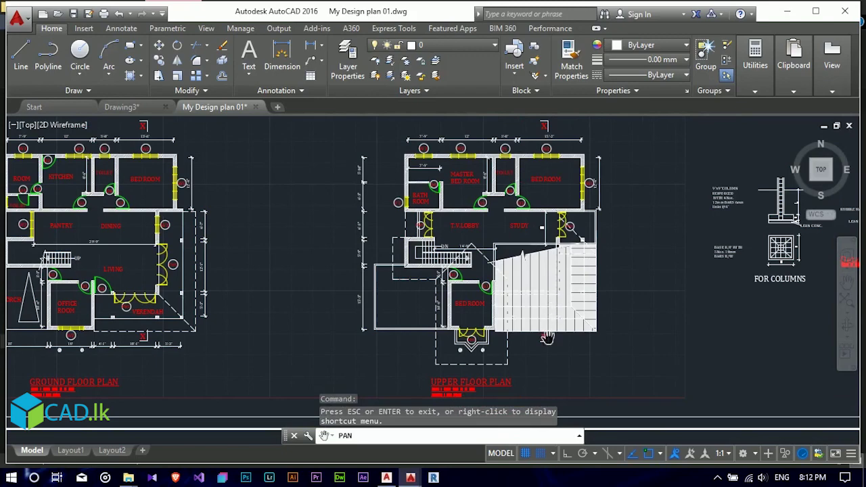
pyautogui.moveTo(542, 279); pyautogui.dragTo(541, 327)
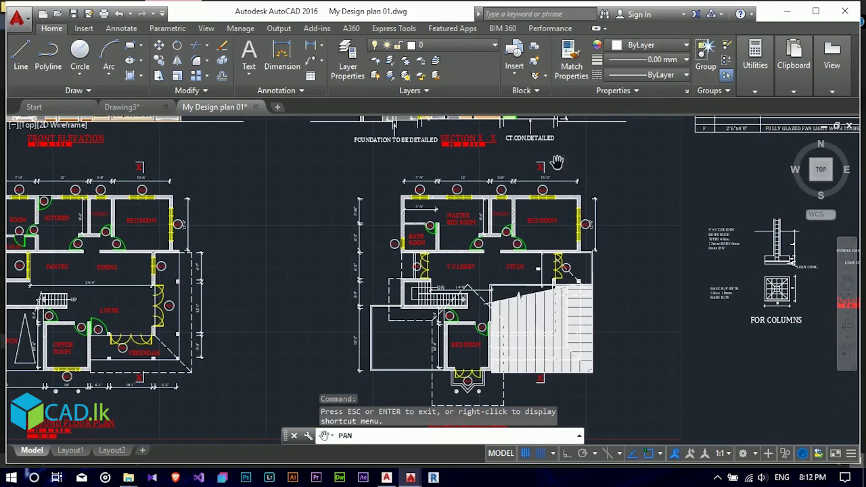
pyautogui.moveTo(499, 153); pyautogui.dragTo(512, 326)
pyautogui.moveTo(483, 280)
pyautogui.mouseDown()
pyautogui.moveTo(482, 309)
pyautogui.moveTo(448, 320)
pyautogui.mouseUp()
pyautogui.scroll(2, 482, 310)
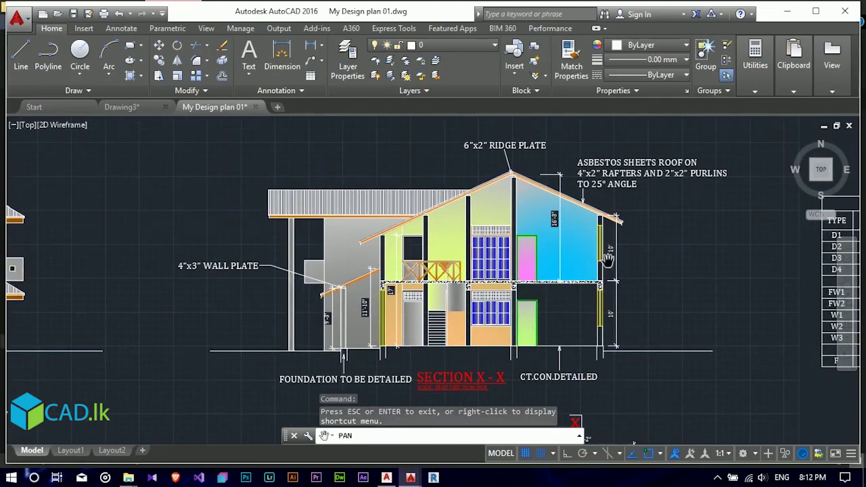
pyautogui.moveTo(633, 274)
pyautogui.mouseDown()
pyautogui.moveTo(555, 294)
pyautogui.moveTo(401, 253)
pyautogui.moveTo(382, 273)
pyautogui.moveTo(468, 233)
pyautogui.moveTo(498, 234)
pyautogui.mouseUp()
pyautogui.scroll(-4, 393, 259)
pyautogui.scroll(4, 535, 234)
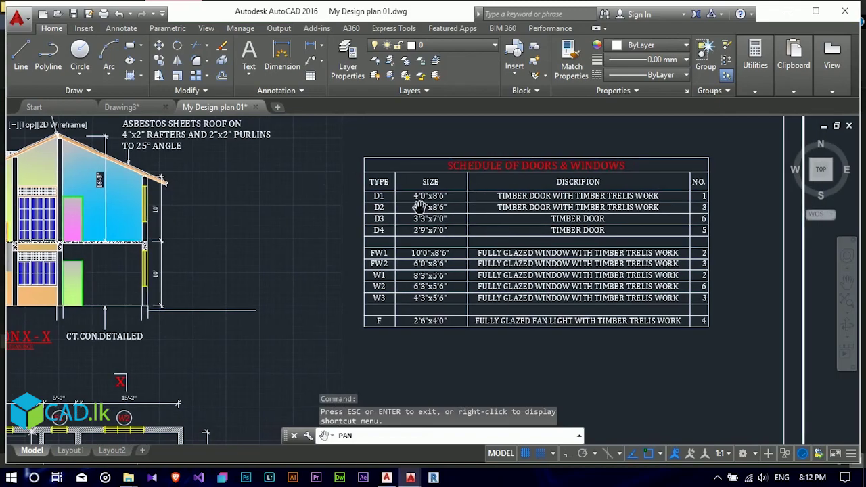
# Examine the foundation details for columns and 9" walls, and view the complete house plan sheet.
pyautogui.moveTo(448, 268)
pyautogui.mouseDown()
pyautogui.moveTo(438, 223)
pyautogui.moveTo(443, 136)
pyautogui.mouseUp()
pyautogui.moveTo(468, 342); pyautogui.dragTo(485, 190)
pyautogui.moveTo(472, 261)
pyautogui.mouseDown()
pyautogui.moveTo(472, 269)
pyautogui.moveTo(425, 274)
pyautogui.moveTo(457, 264)
pyautogui.moveTo(448, 263)
pyautogui.mouseUp()
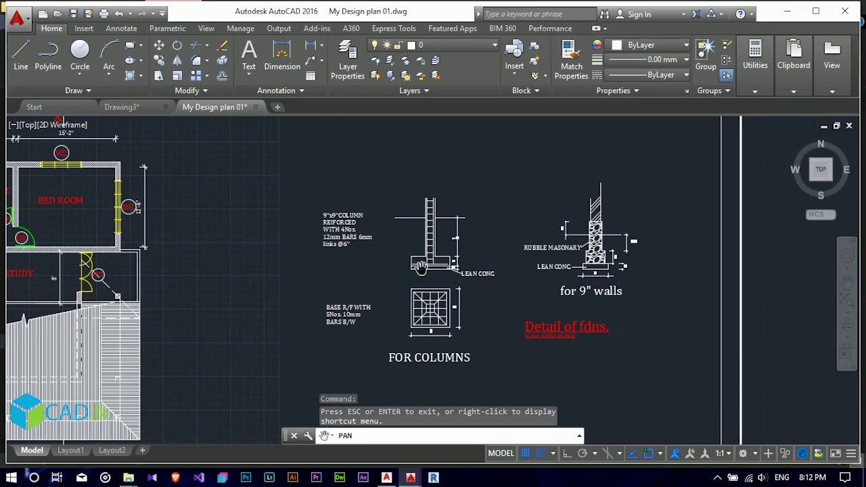
pyautogui.moveTo(528, 250); pyautogui.dragTo(517, 260)
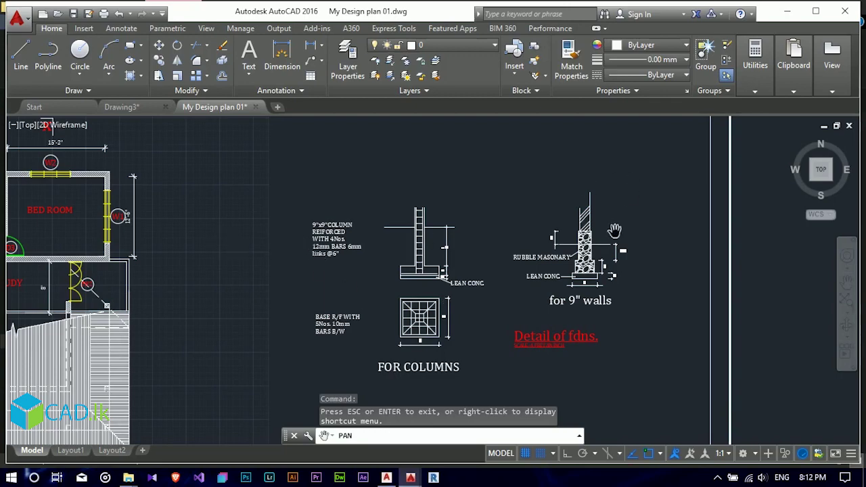
pyautogui.scroll(-6, 426, 247)
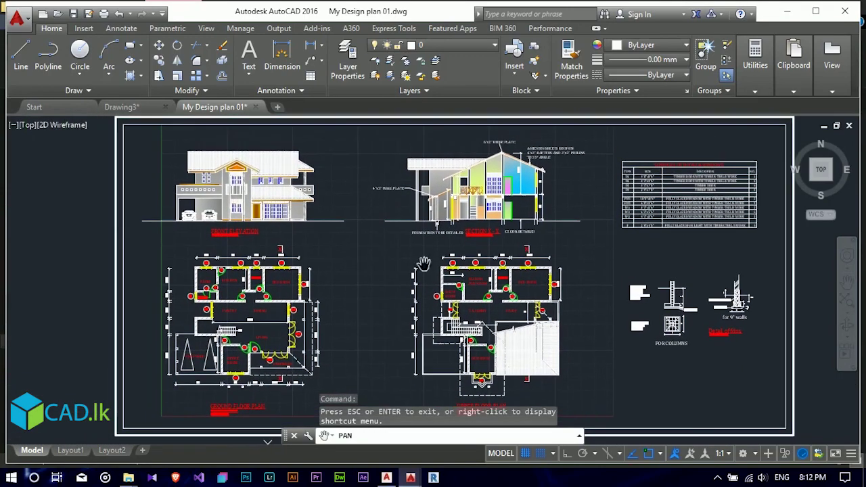
pyautogui.moveTo(396, 256); pyautogui.dragTo(389, 261)
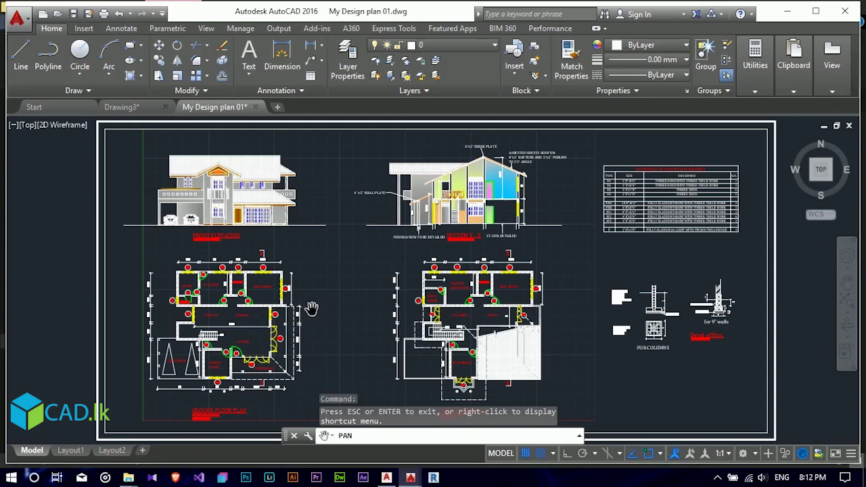
# Switch to the My Design Plan 01(3D)s1 model in AutoCAD Architecture 2018 and examine the house's roofs, carport and terrace above it.
pyautogui.click(386, 474)
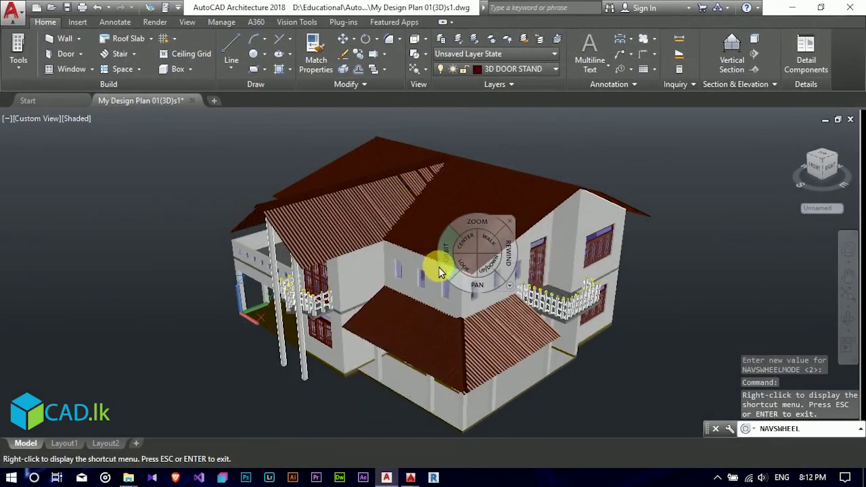
pyautogui.moveTo(203, 304); pyautogui.dragTo(291, 311)
pyautogui.moveTo(234, 323); pyautogui.dragTo(357, 218)
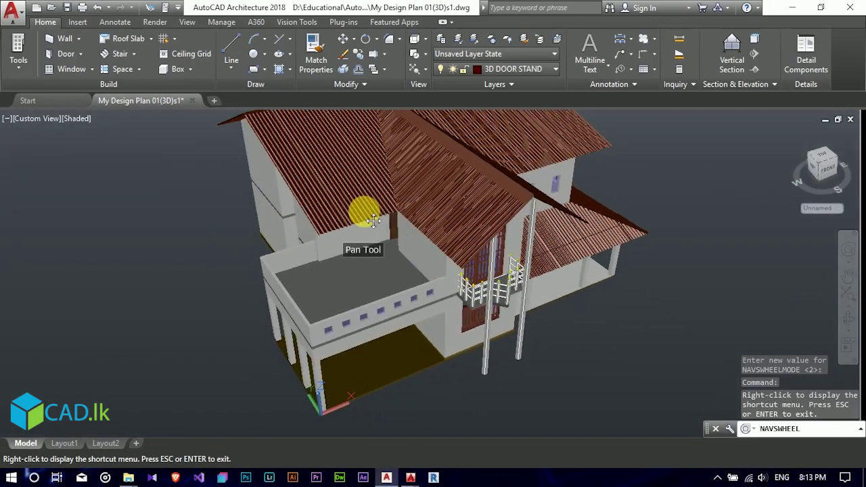
pyautogui.moveTo(297, 244); pyautogui.dragTo(307, 223)
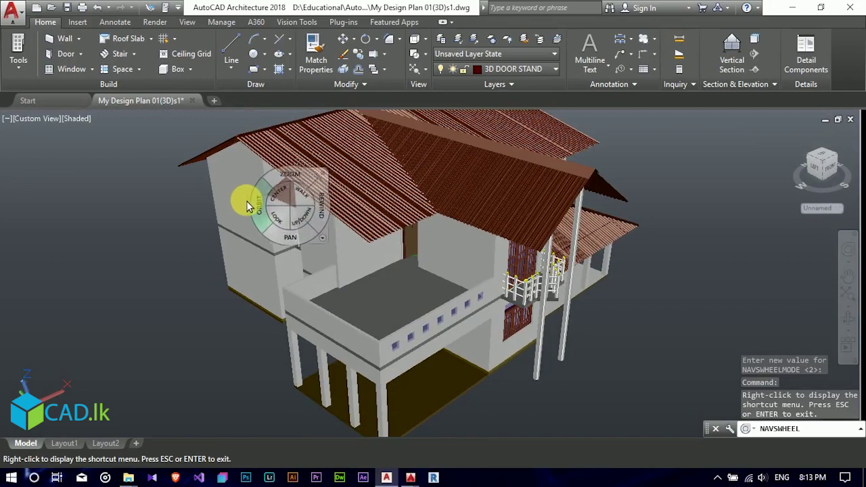
pyautogui.moveTo(250, 202); pyautogui.dragTo(504, 232)
pyautogui.moveTo(496, 309); pyautogui.dragTo(450, 281)
pyautogui.moveTo(408, 263); pyautogui.dragTo(314, 260)
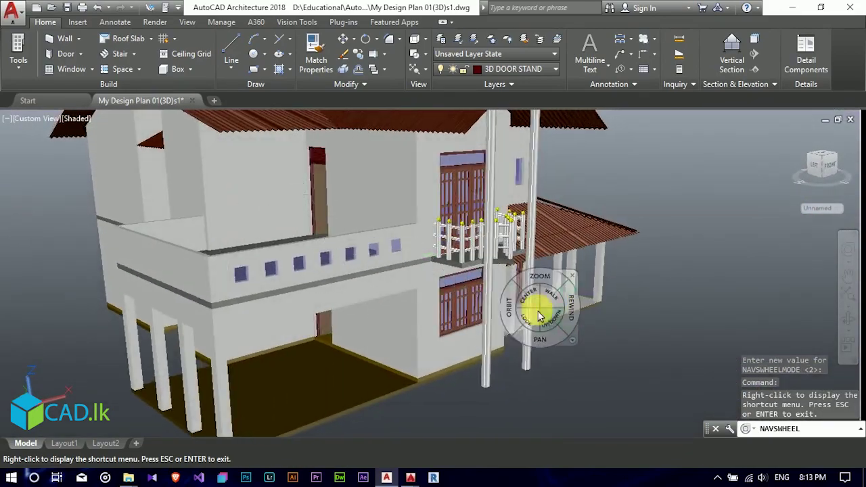
# Examine the front of the 3D house, including the balcony and a close view of the veranda's entrance and glazed doors.
pyautogui.moveTo(489, 305); pyautogui.dragTo(398, 318)
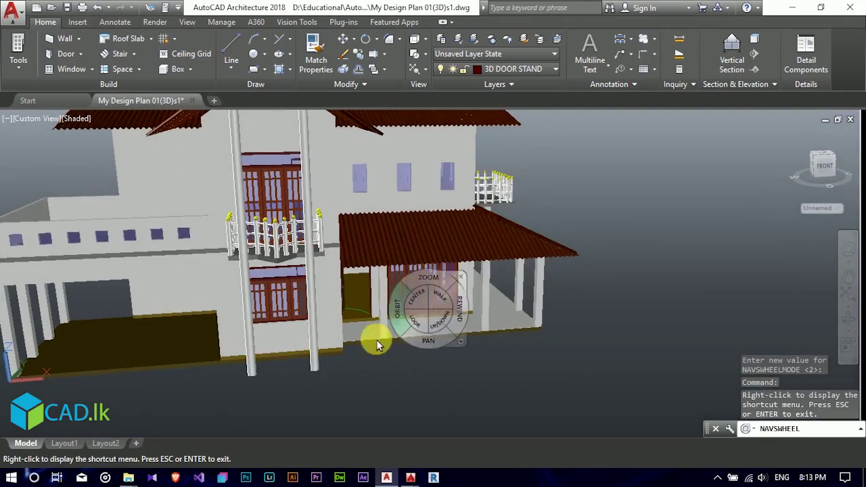
pyautogui.moveTo(362, 353); pyautogui.dragTo(305, 346)
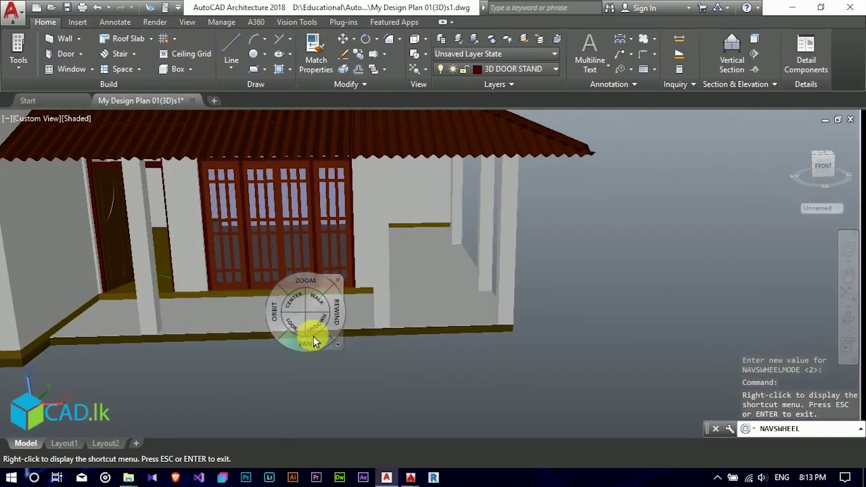
pyautogui.moveTo(314, 348); pyautogui.dragTo(409, 331)
pyautogui.moveTo(361, 232); pyautogui.dragTo(437, 251)
pyautogui.moveTo(315, 244); pyautogui.dragTo(392, 240)
# Turn the 3D house around and examine its rear wall, windows, back door and main roof.
pyautogui.moveTo(527, 154); pyautogui.dragTo(525, 189)
pyautogui.moveTo(442, 189); pyautogui.dragTo(600, 193)
pyautogui.moveTo(632, 228); pyautogui.dragTo(380, 297)
pyautogui.moveTo(336, 266); pyautogui.dragTo(551, 218)
pyautogui.moveTo(477, 263); pyautogui.dragTo(501, 364)
pyautogui.moveTo(401, 244); pyautogui.dragTo(421, 238)
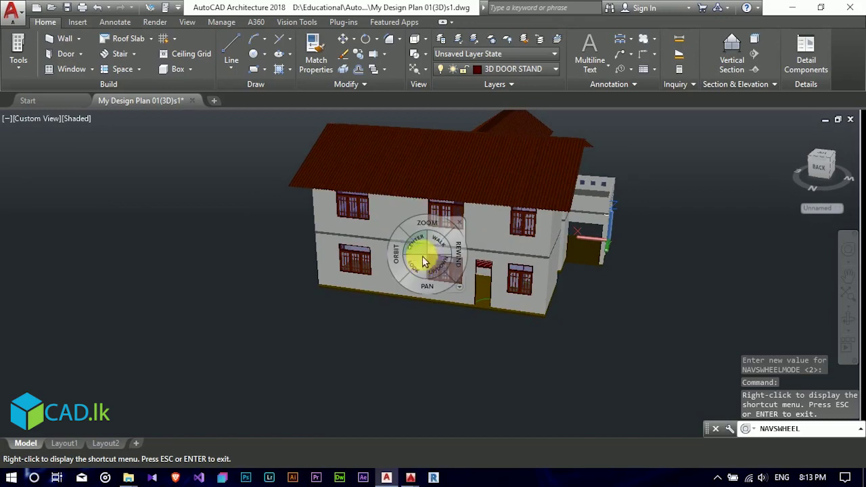
pyautogui.moveTo(422, 291); pyautogui.dragTo(450, 335)
pyautogui.moveTo(443, 269); pyautogui.dragTo(443, 257)
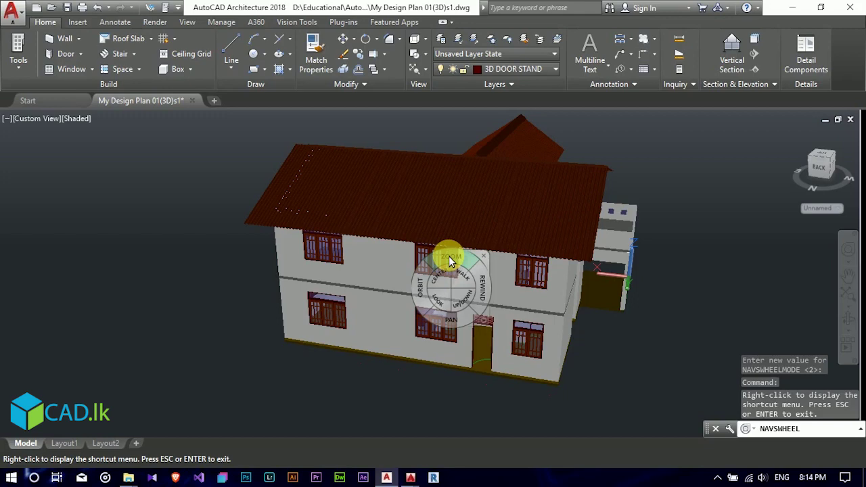
# Switch back to the My Design plan 01 drawing in AutoCAD 2016 and examine the ground floor plan up close.
pyautogui.moveTo(411, 477)
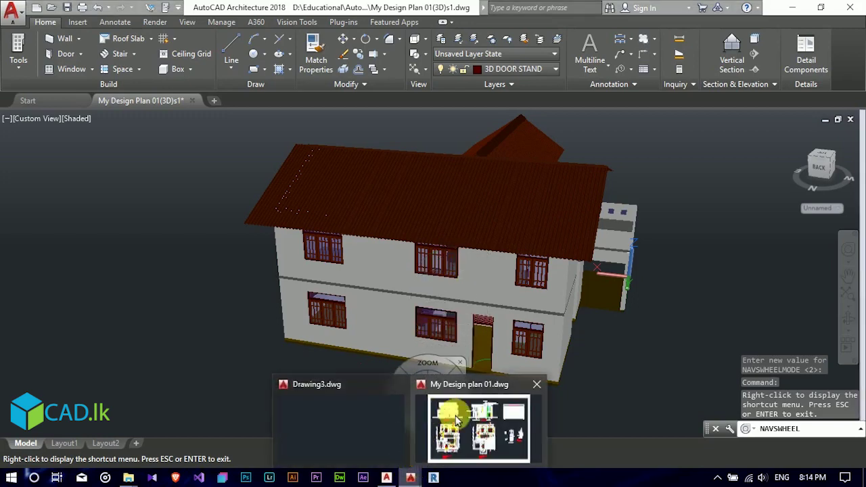
pyautogui.click(455, 414)
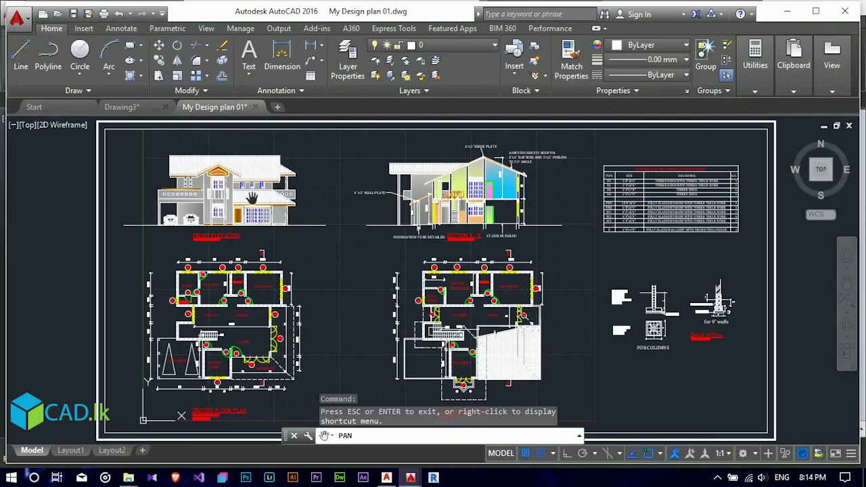
pyautogui.moveTo(238, 376); pyautogui.dragTo(399, 301)
pyautogui.scroll(8, 396, 278)
pyautogui.moveTo(324, 271); pyautogui.dragTo(352, 264)
pyautogui.scroll(3, 350, 265)
pyautogui.moveTo(417, 254); pyautogui.dragTo(416, 291)
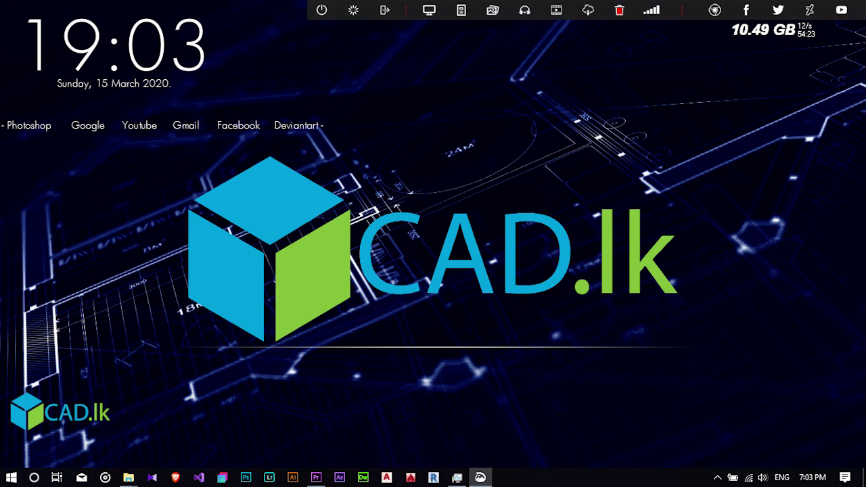